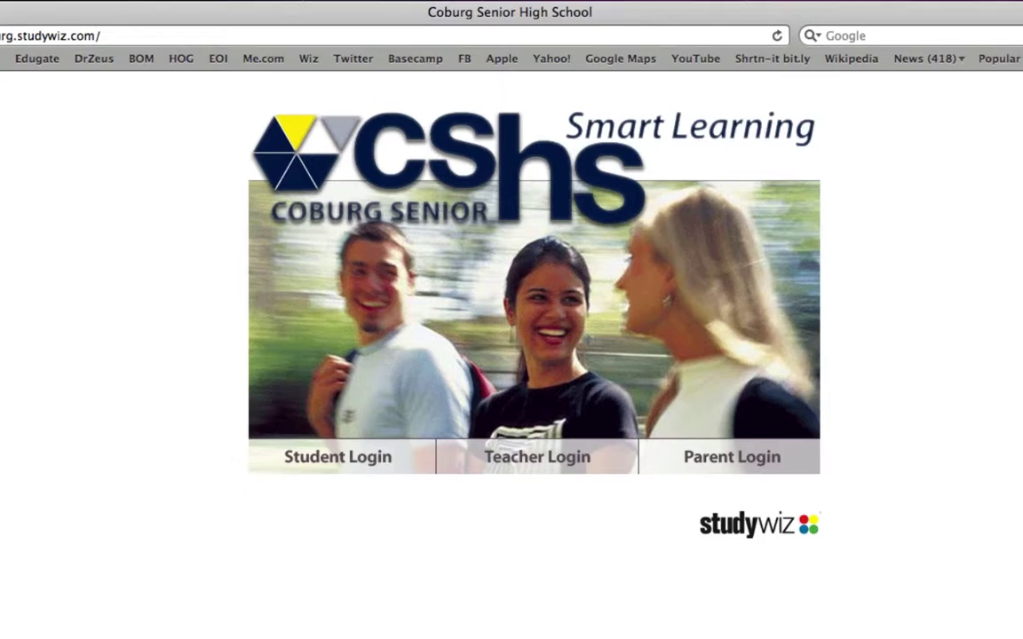
Log in to Studywiz as a parent with the account user name and password.
{"action": "left_click", "coordinate": [739, 466]}
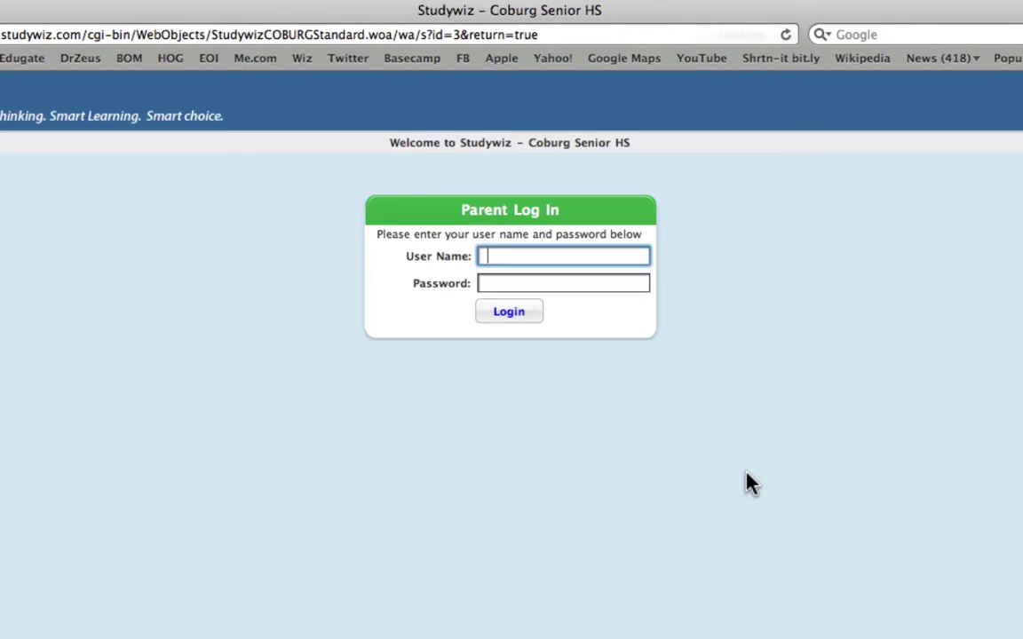
{"action": "type", "text": "col00"}
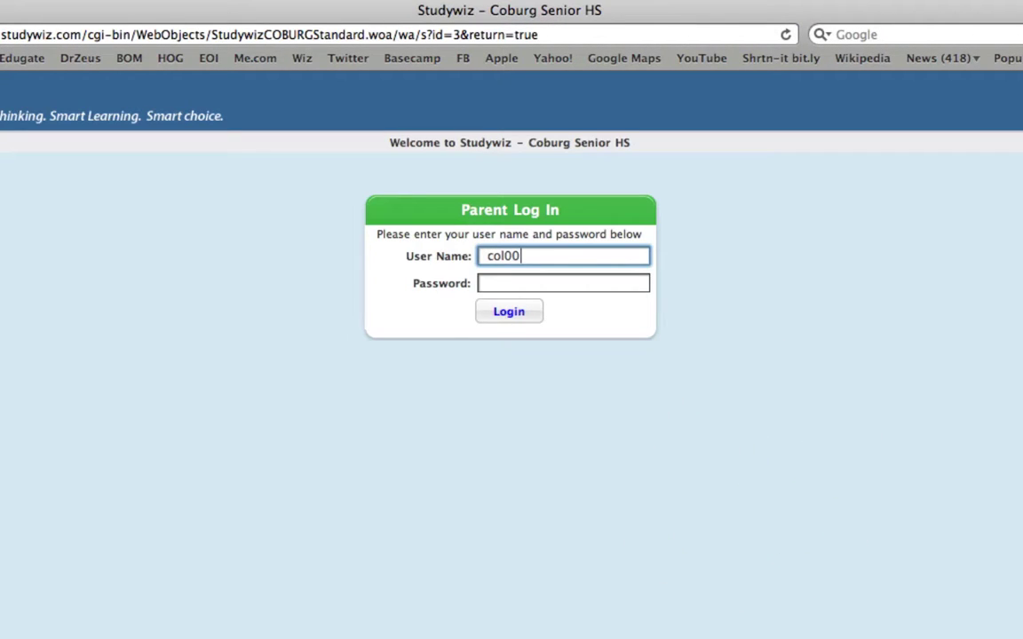
{"action": "type", "text": "02"}
{"action": "left_click", "coordinate": [563, 283]}
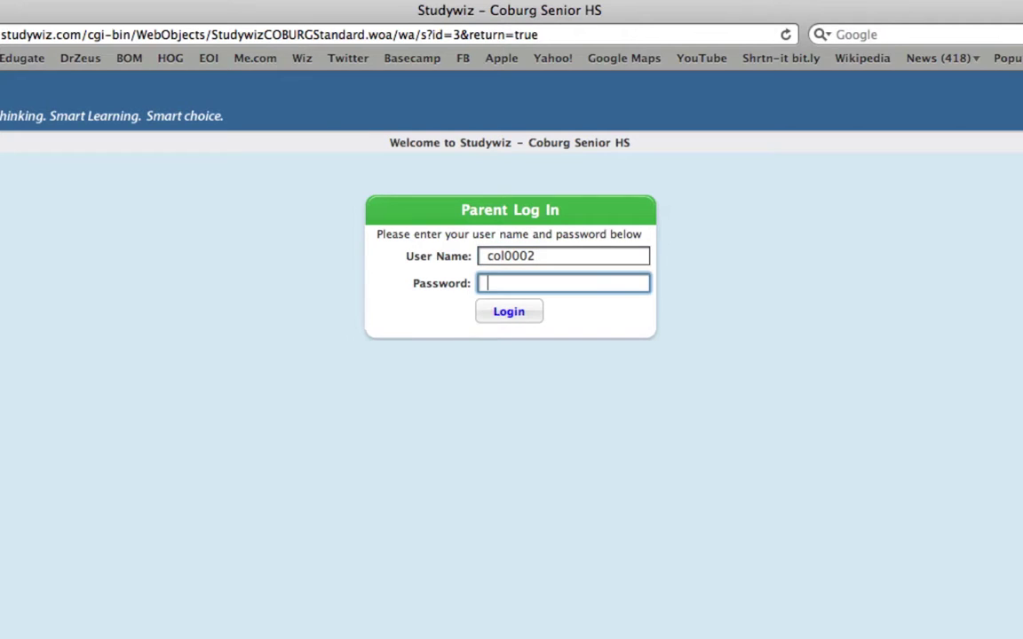
{"action": "type", "text": "******"}
{"action": "key", "text": "Return"}
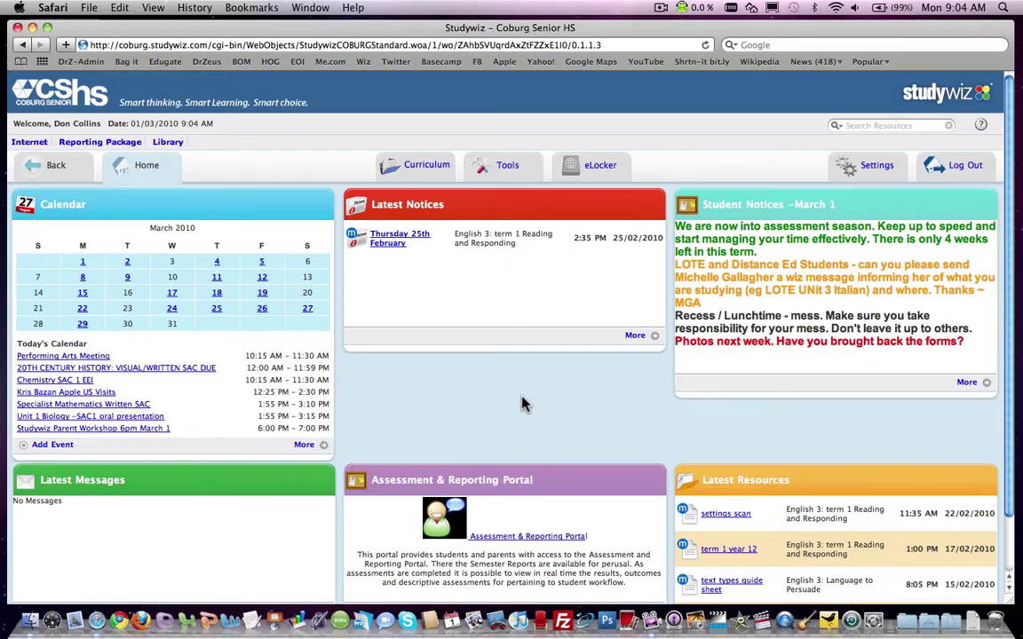
Open the full Private Messaging inbox from the More link in the Latest Messages panel.
{"action": "scroll", "coordinate": [519, 404], "scroll_direction": "down", "scroll_amount": 3}
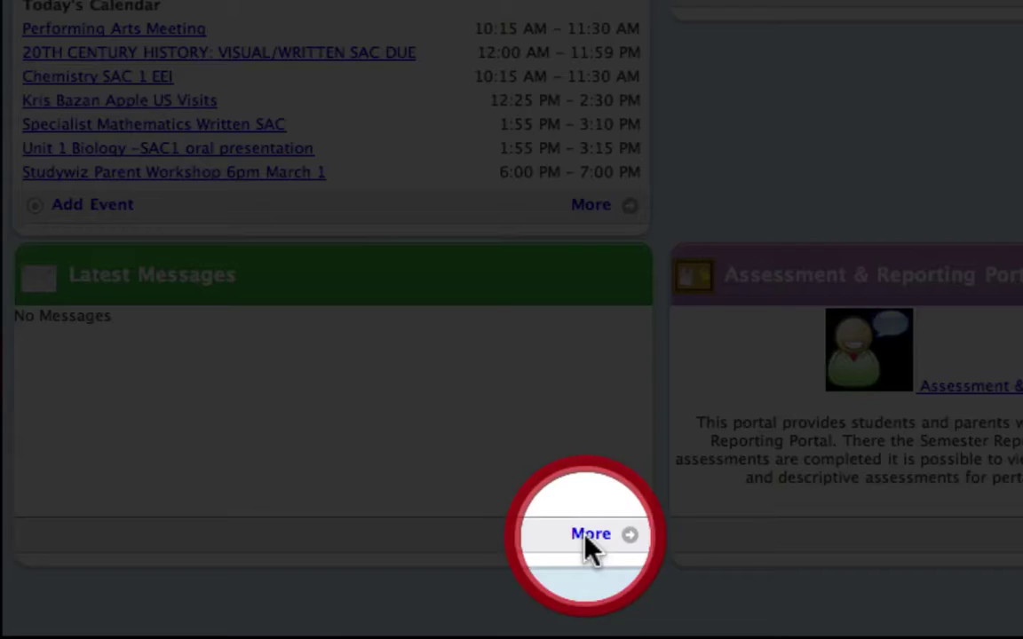
{"action": "left_click", "coordinate": [587, 537]}
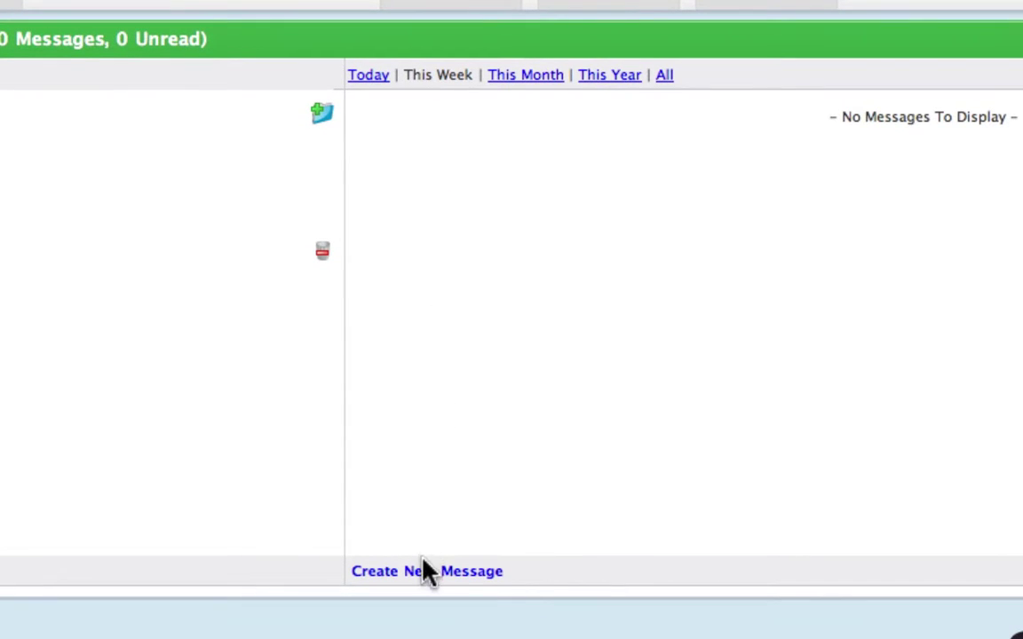
Start a new message and add the Mentor Group PBI teacher as a recipient.
{"action": "left_click", "coordinate": [425, 571]}
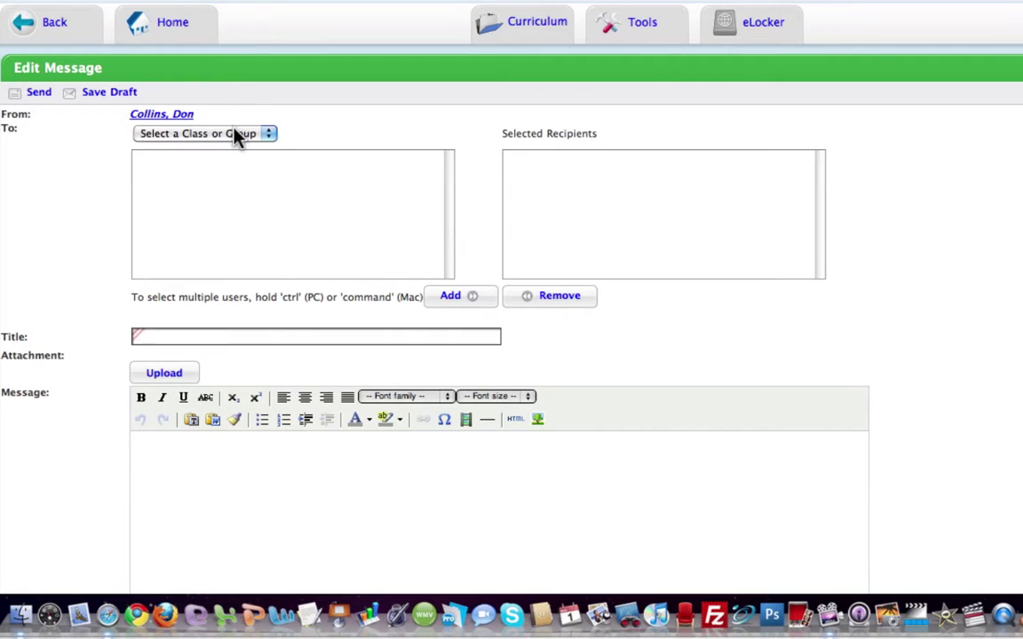
{"action": "left_click", "coordinate": [235, 134]}
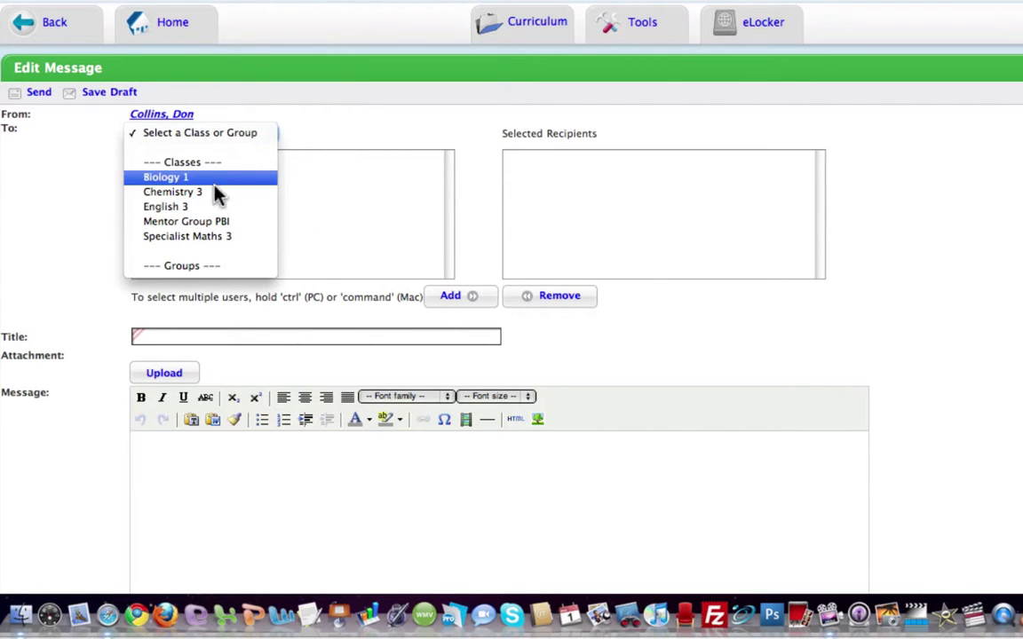
{"action": "left_click", "coordinate": [208, 222]}
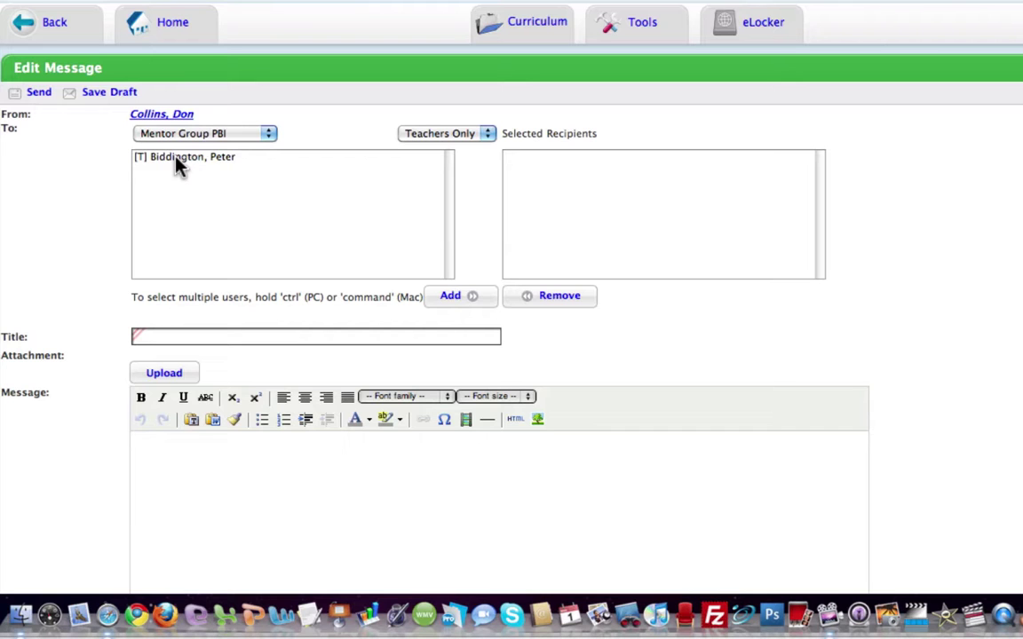
{"action": "left_click", "coordinate": [176, 160]}
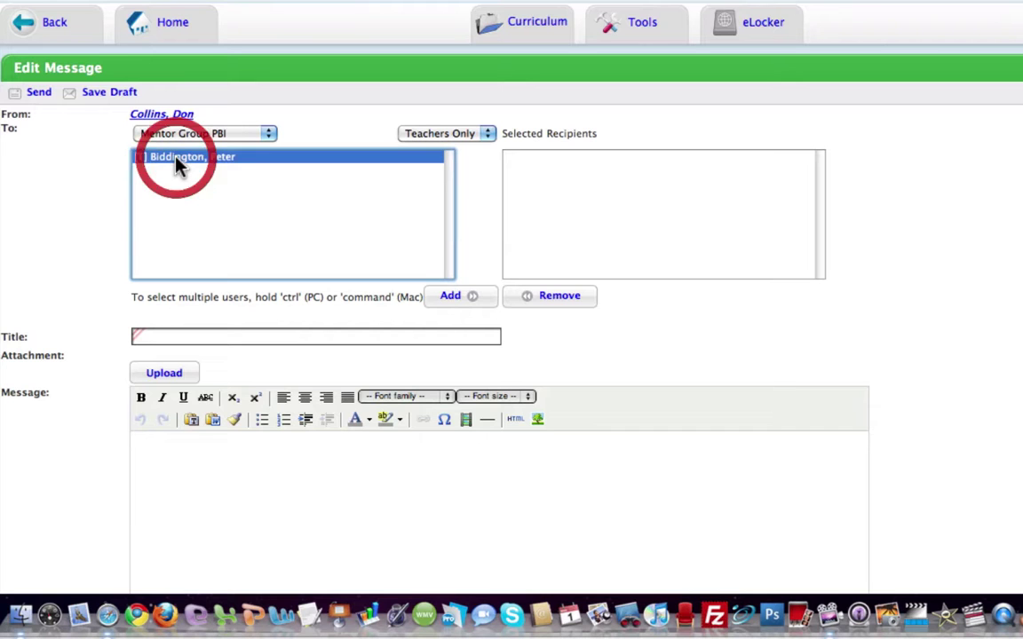
{"action": "left_click", "coordinate": [451, 296]}
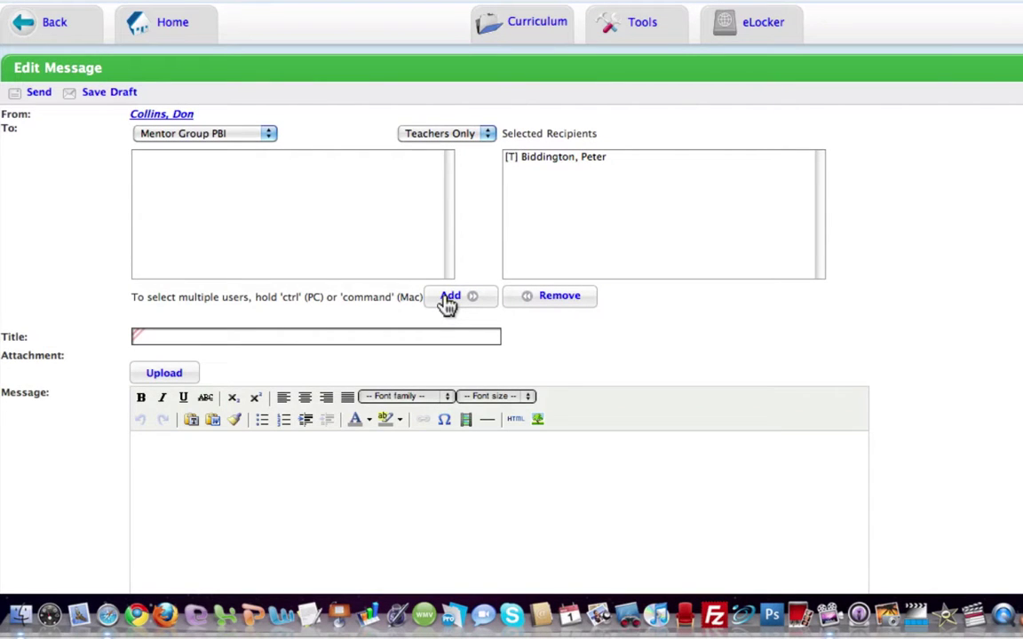
Add the second English 3 teacher to the selected recipients.
{"action": "left_click", "coordinate": [269, 138]}
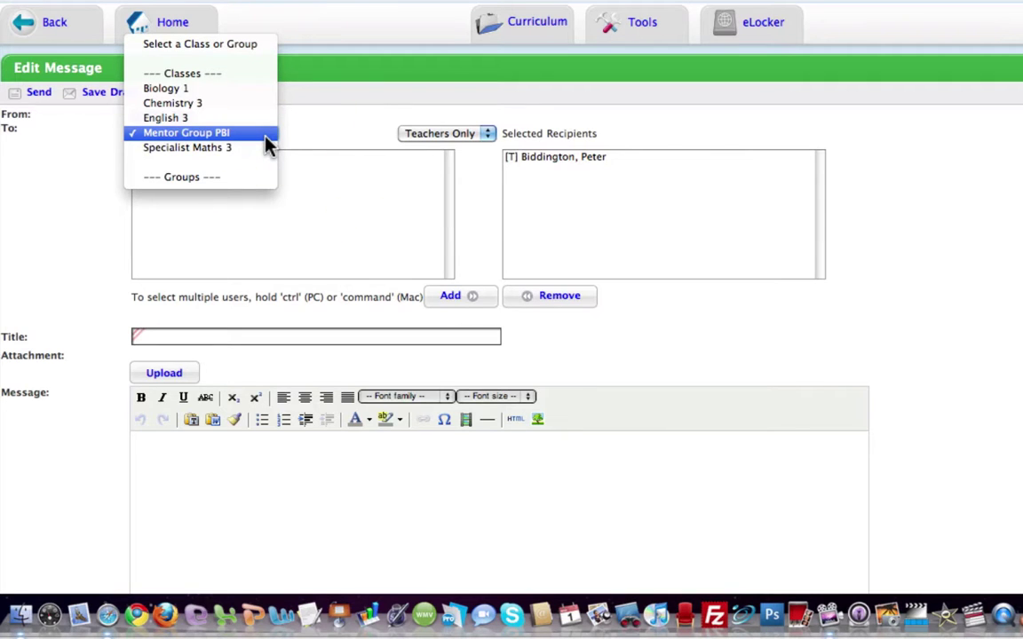
{"action": "left_click", "coordinate": [195, 117]}
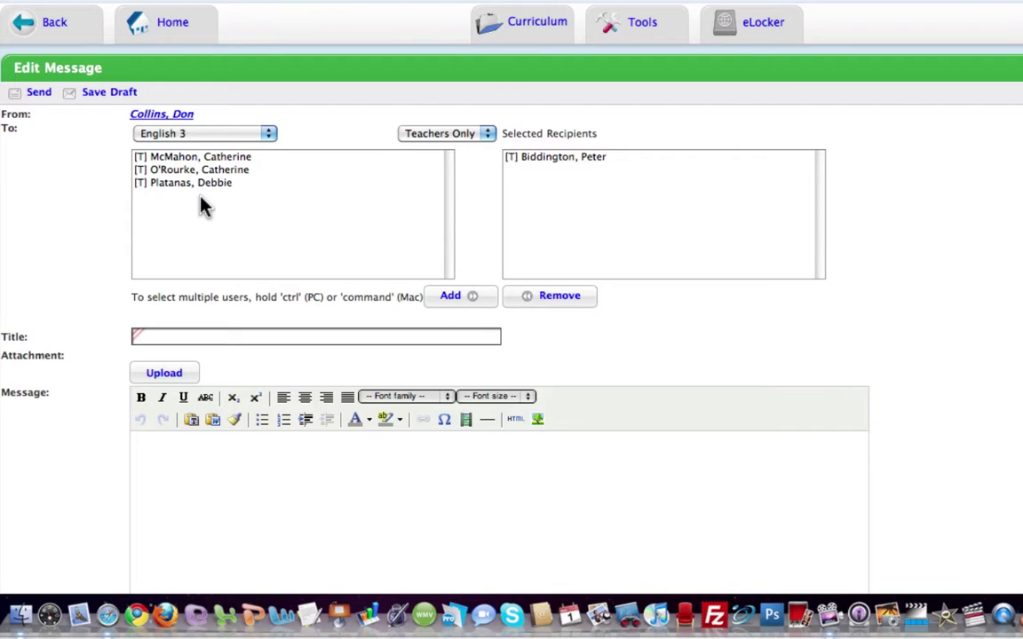
{"action": "left_click", "coordinate": [193, 169]}
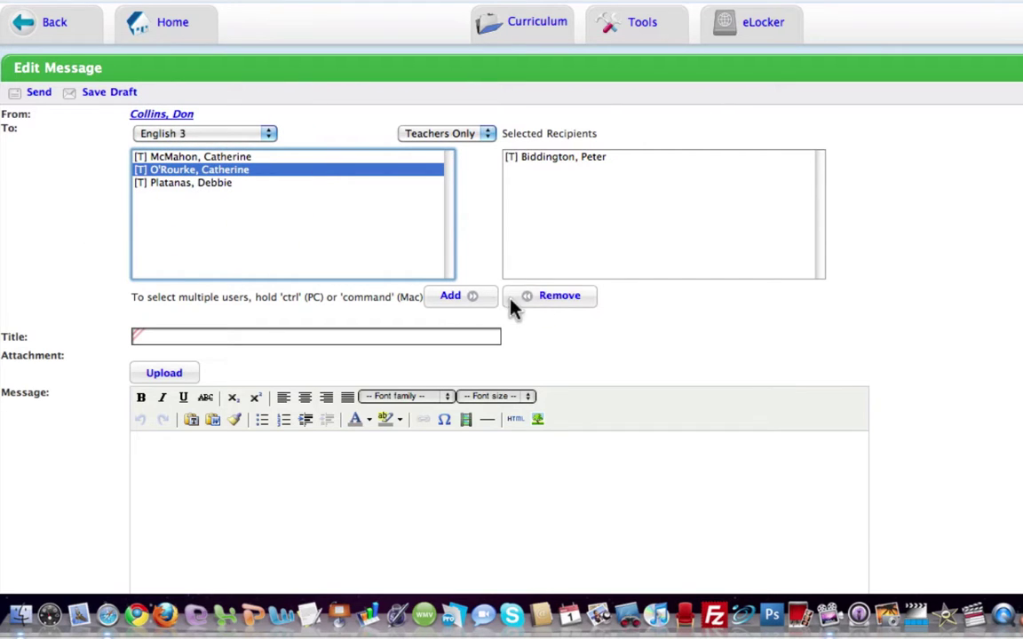
{"action": "left_click", "coordinate": [451, 300]}
{"action": "left_click", "coordinate": [452, 300]}
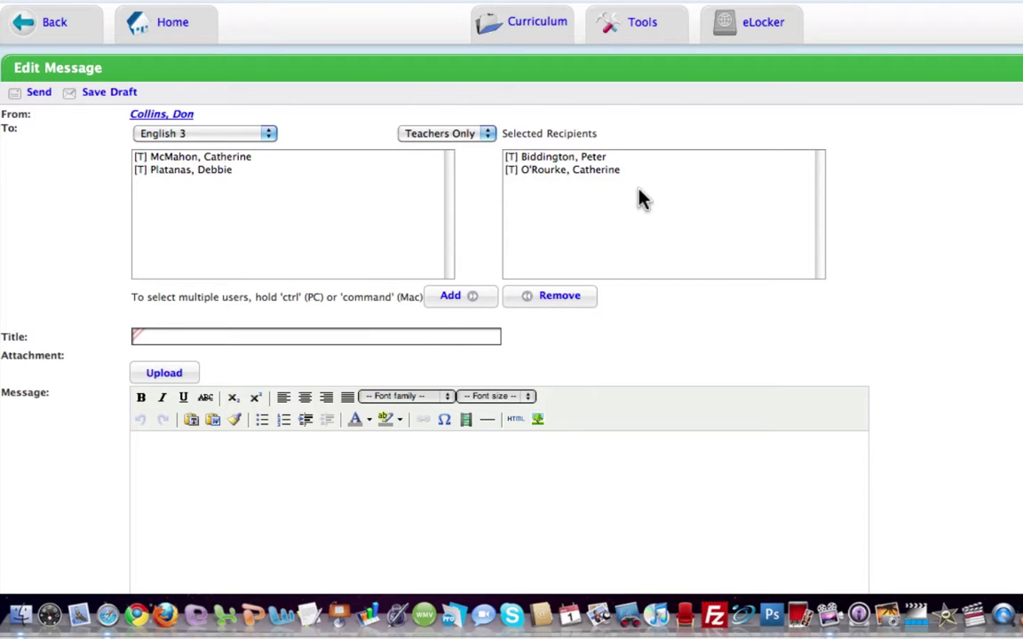
Replace that mistaken recipient with the first English 3 teacher.
{"action": "left_click", "coordinate": [562, 174]}
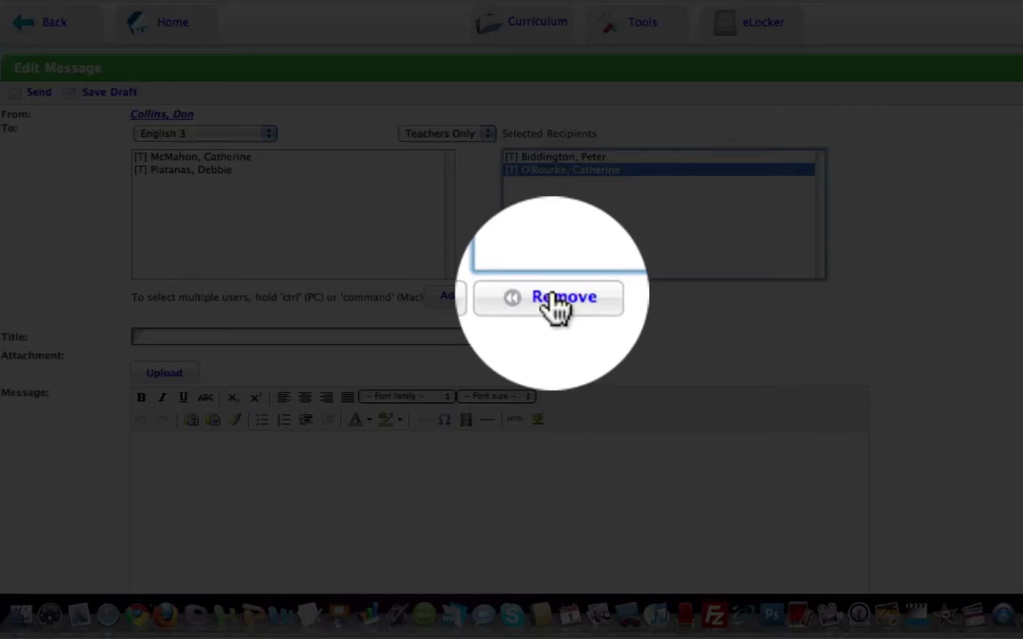
{"action": "left_click", "coordinate": [557, 299]}
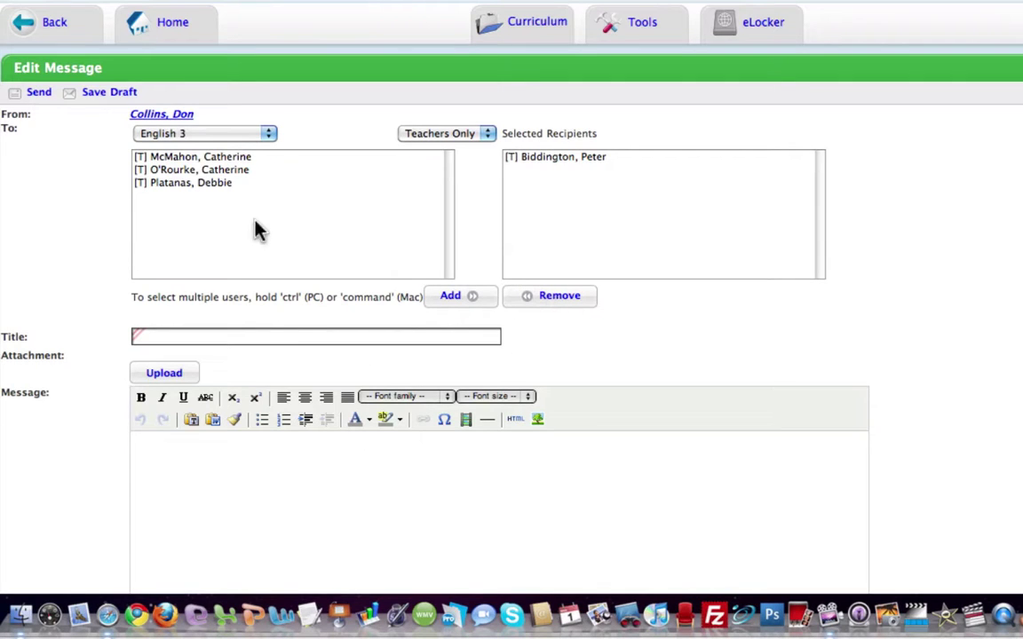
{"action": "left_click", "coordinate": [196, 160]}
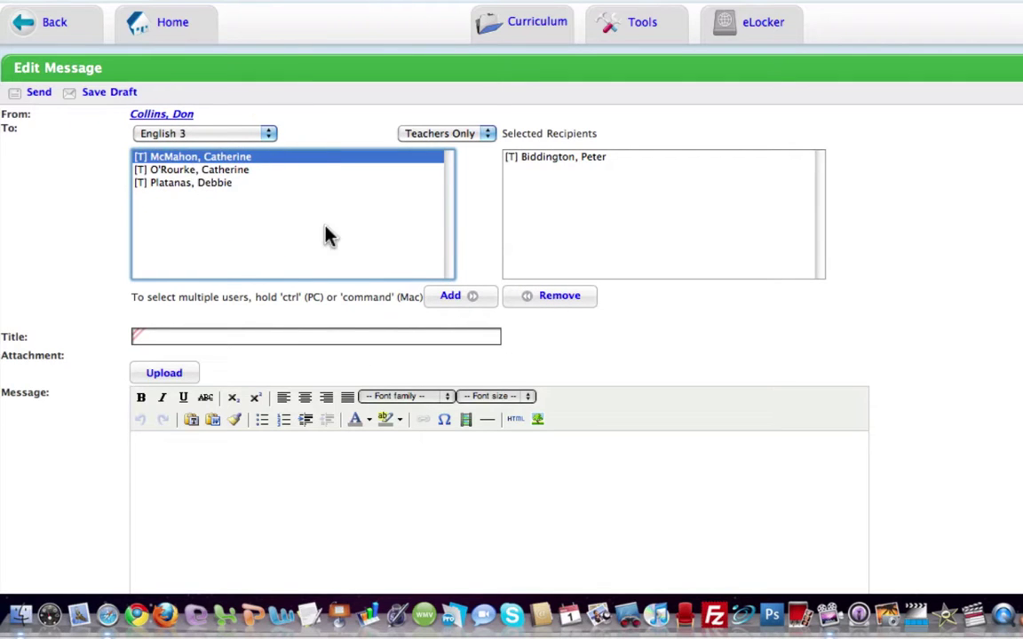
{"action": "left_click", "coordinate": [451, 298]}
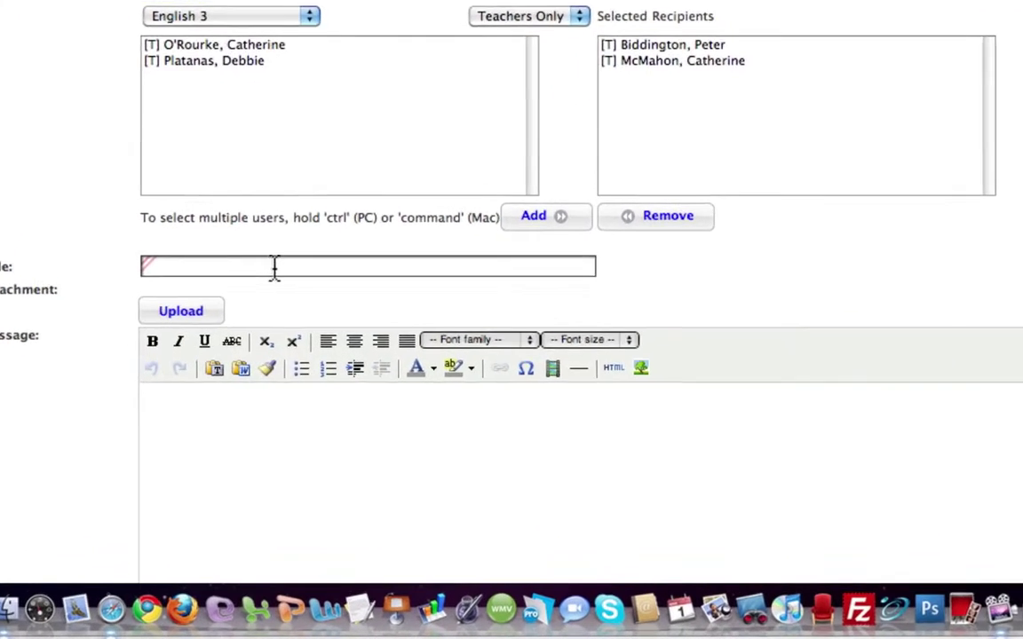
Title the message 'Thanks for the Start to the Year' via the autocomplete suggestion.
{"action": "left_click", "coordinate": [241, 335]}
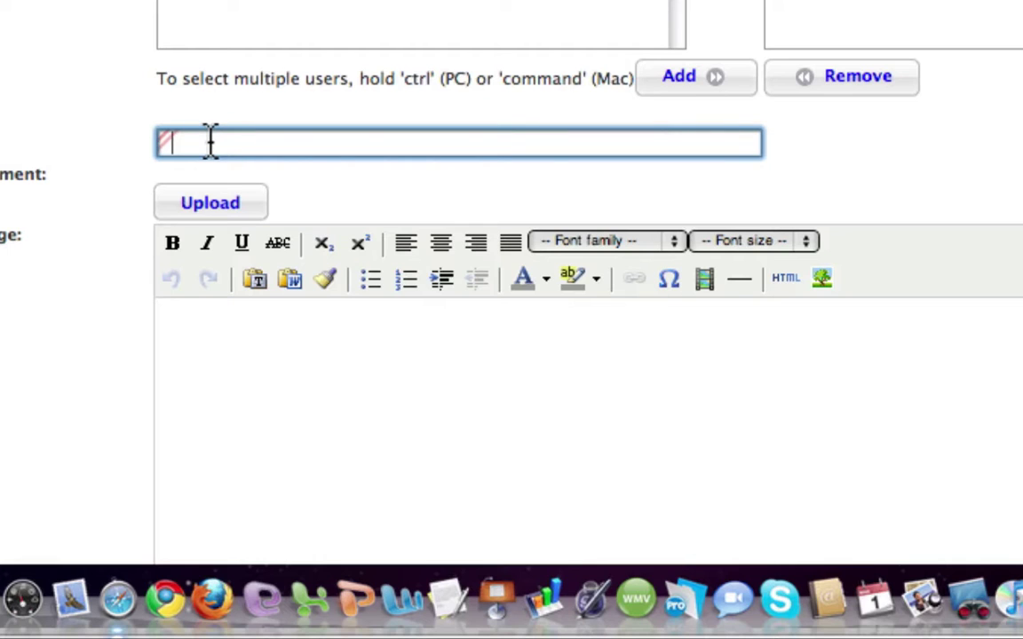
{"action": "type", "text": "Thanks for the Start to the Year"}
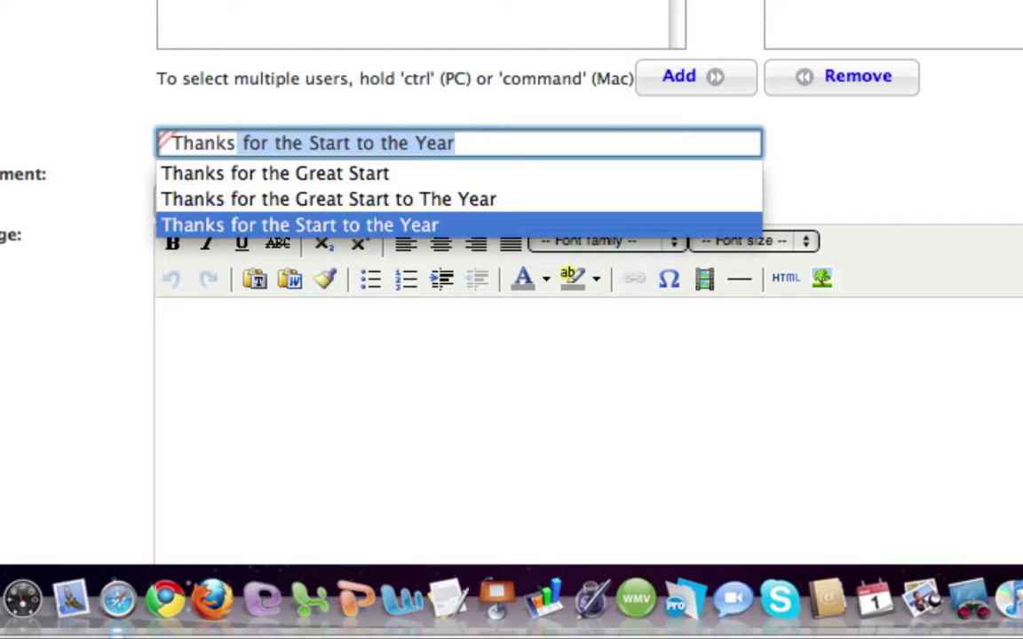
{"action": "left_click", "coordinate": [221, 376]}
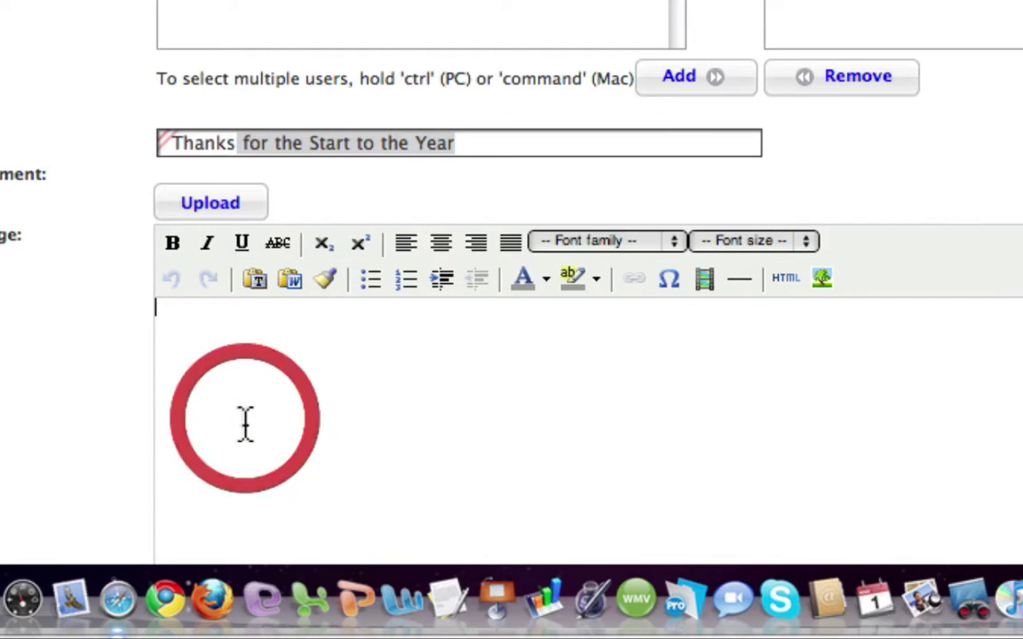
Write a greeting to both teachers and a thank-you line for their work so far.
{"action": "left_click", "coordinate": [226, 347]}
{"action": "type", "text": "Dear"}
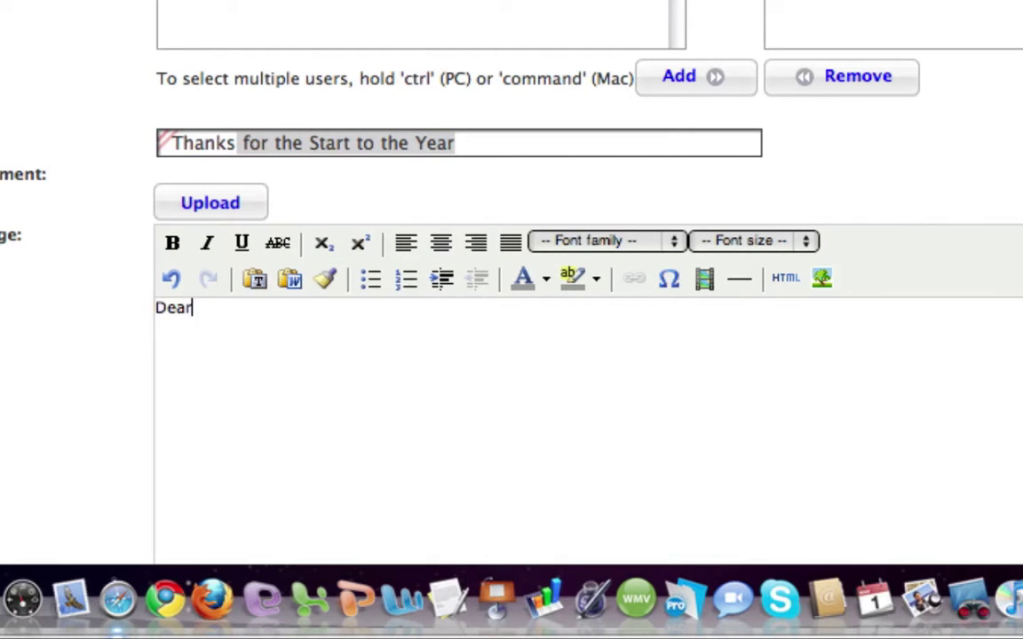
{"action": "type", "text": " Peter and C"}
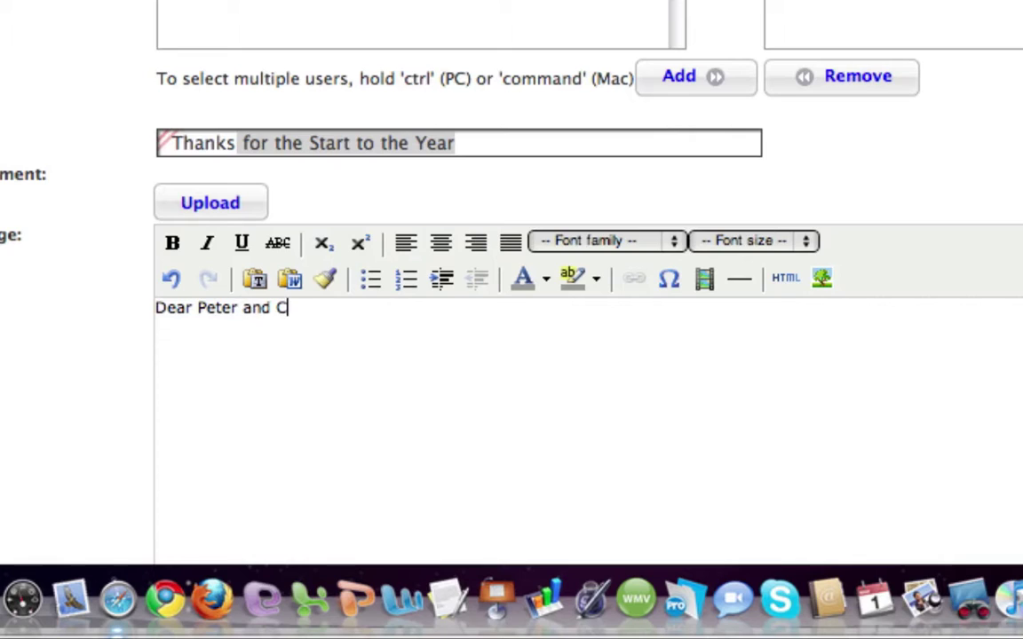
{"action": "type", "text": "atherine,"}
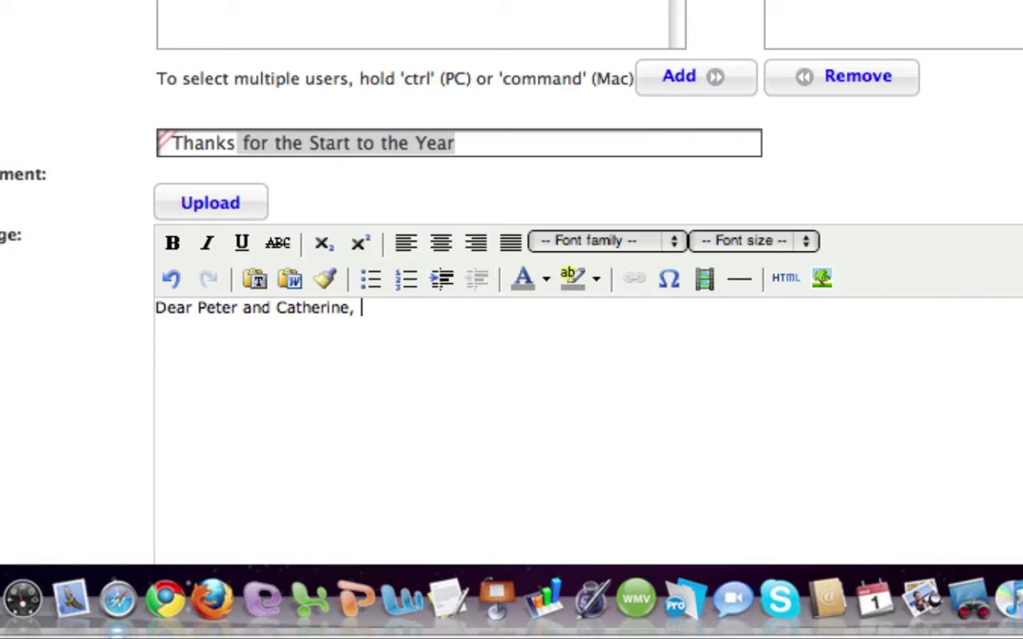
{"action": "key", "text": "Return"}
{"action": "type", "text": "Many thanks for "}
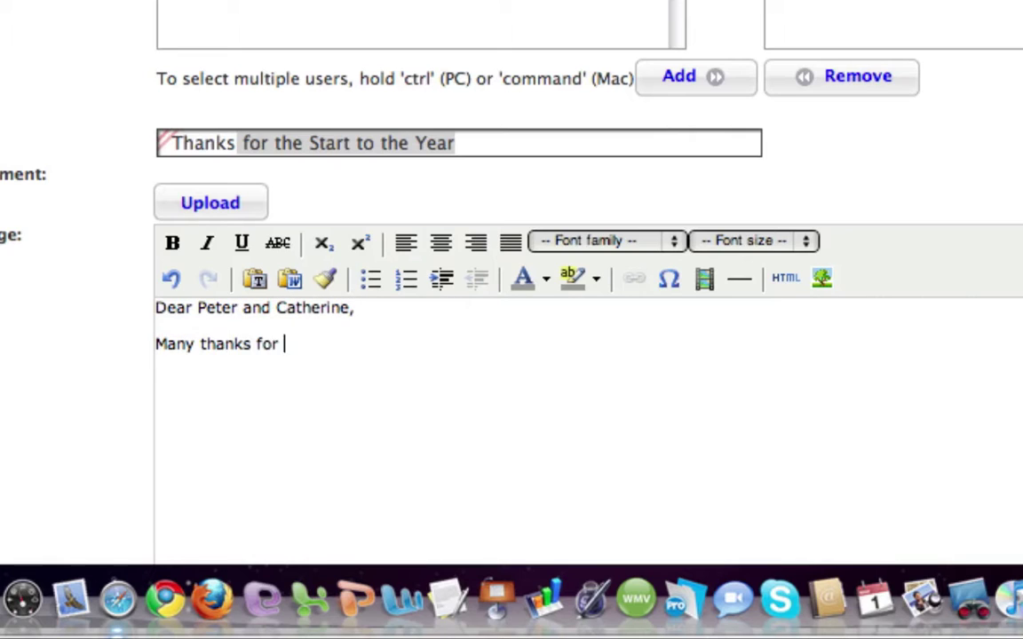
{"action": "type", "text": "the work you "}
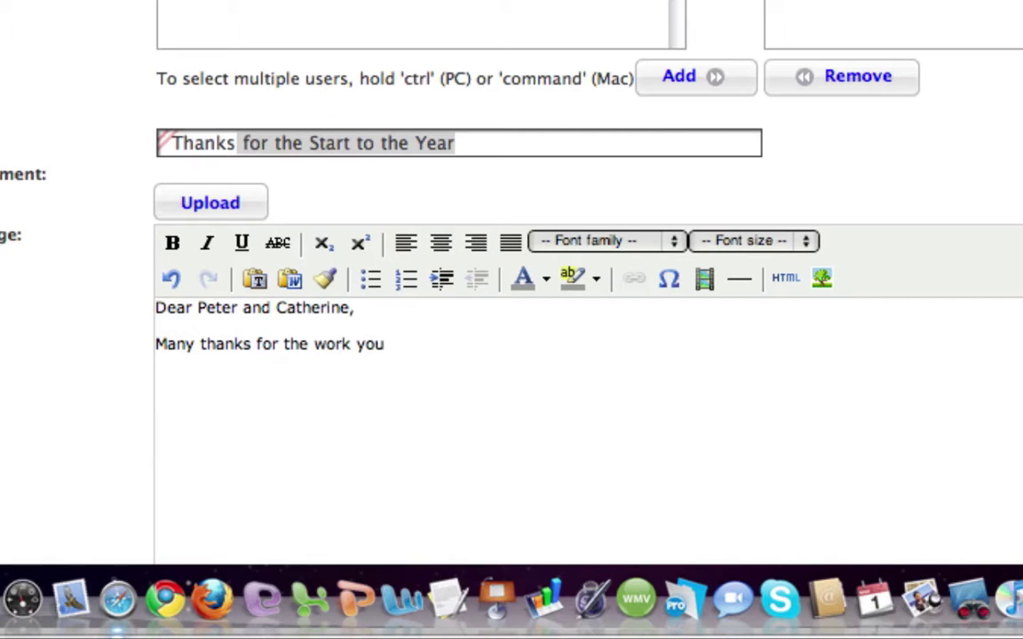
{"action": "type", "text": "have done do"}
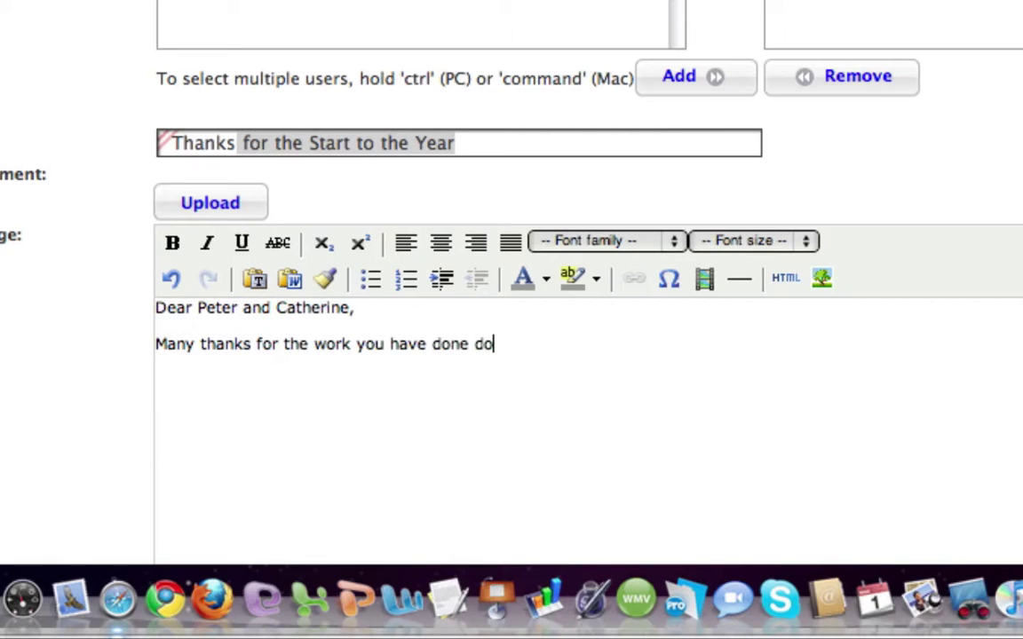
{"action": "key", "text": "BackSpace"}
{"action": "key", "text": "BackSpace"}
{"action": "type", "text": "d"}
{"action": "key", "text": "BackSpace"}
{"action": "type", "text": "so far f"}
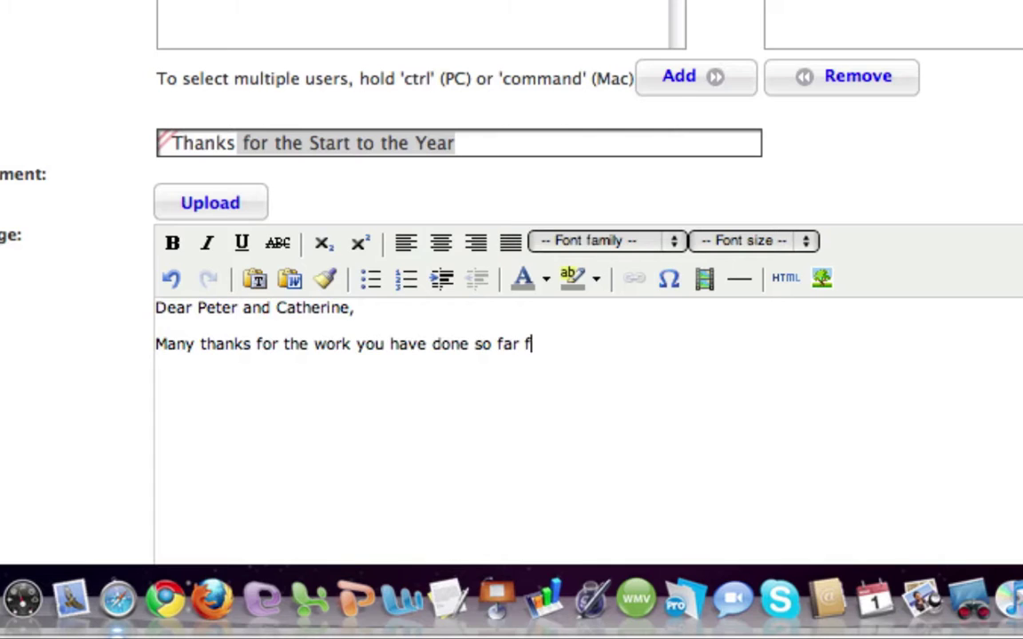
{"action": "type", "text": "or Ellen."}
Add the 'Regards' sign-off with the sender's name, correcting the REgards typo.
{"action": "key", "text": "Return"}
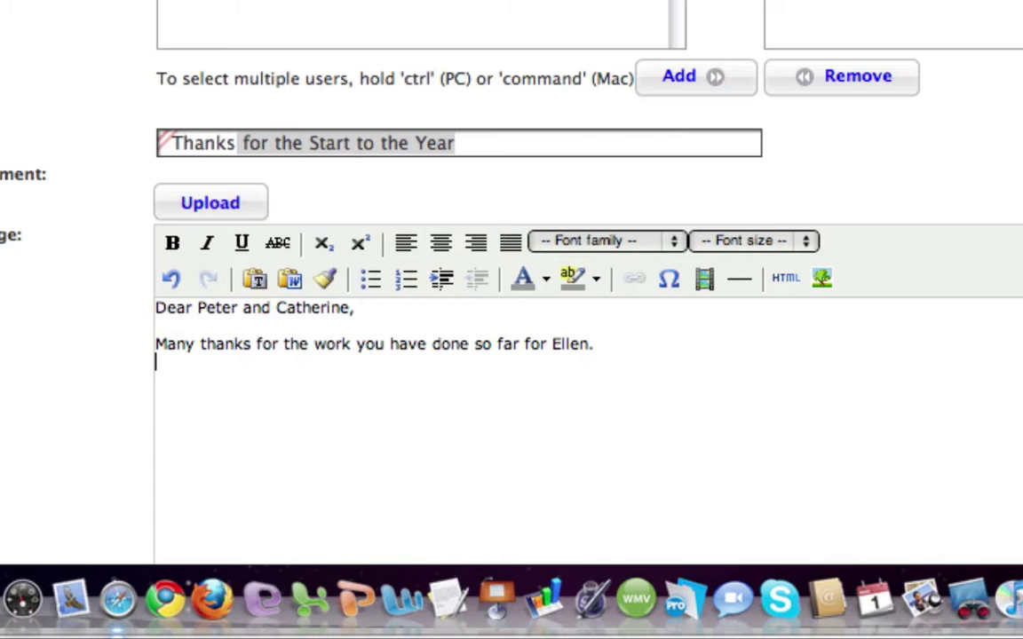
{"action": "type", "text": "REgards"}
{"action": "key", "text": "Return"}
{"action": "type", "text": "don"}
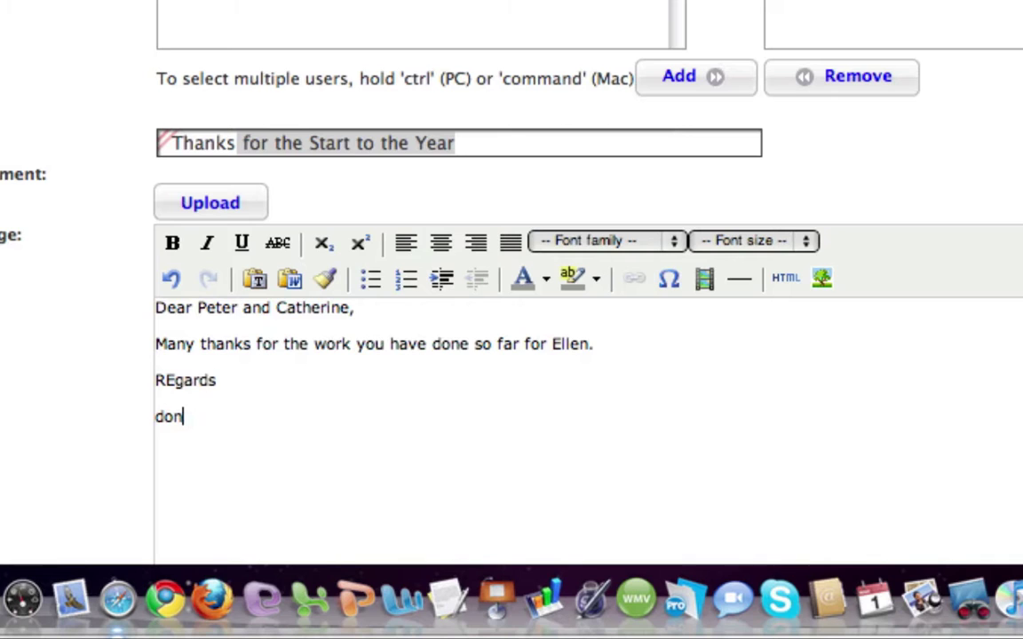
{"action": "key", "text": "BackSpace"}
{"action": "key", "text": "BackSpace"}
{"action": "key", "text": "BackSpace"}
{"action": "type", "text": "Don"}
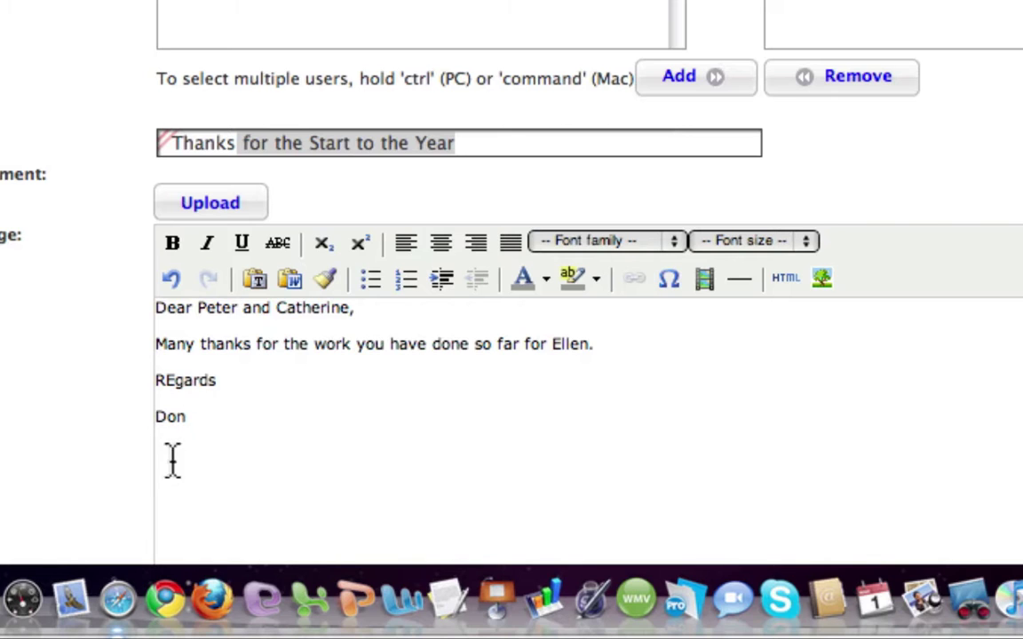
{"action": "left_click", "coordinate": [174, 382]}
{"action": "key", "text": "BackSpace"}
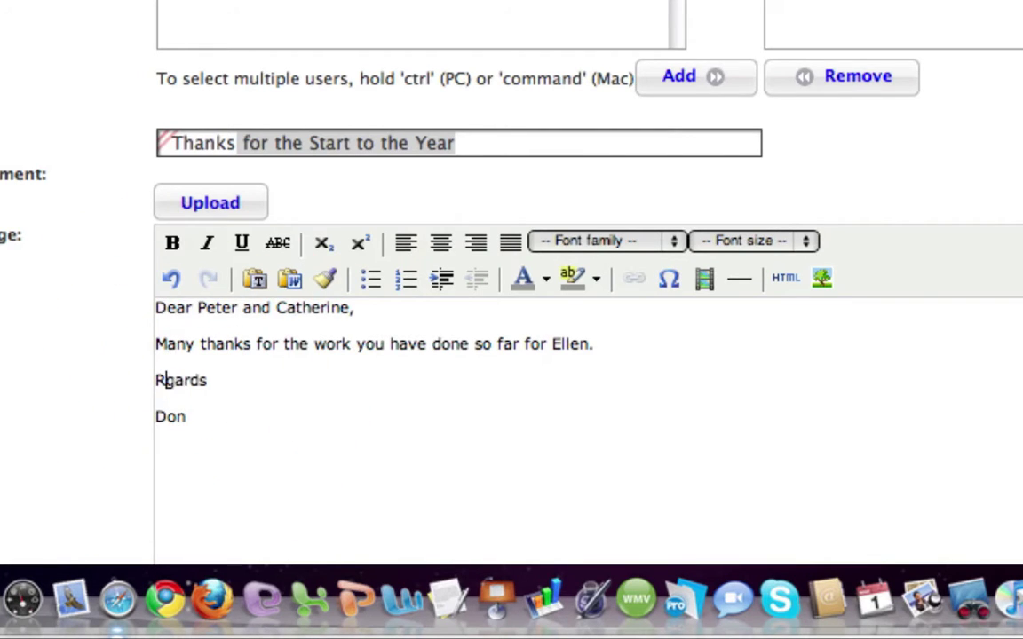
{"action": "type", "text": "e"}
{"action": "scroll", "coordinate": [192, 411], "scroll_direction": "down", "scroll_amount": 2}
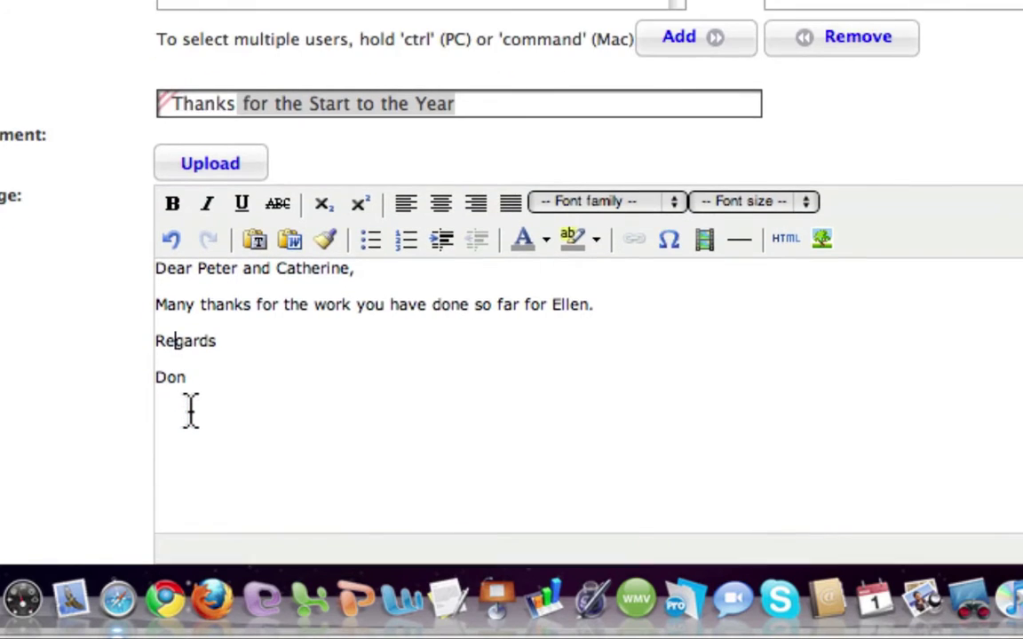
{"action": "scroll", "coordinate": [192, 411], "scroll_direction": "down", "scroll_amount": 4}
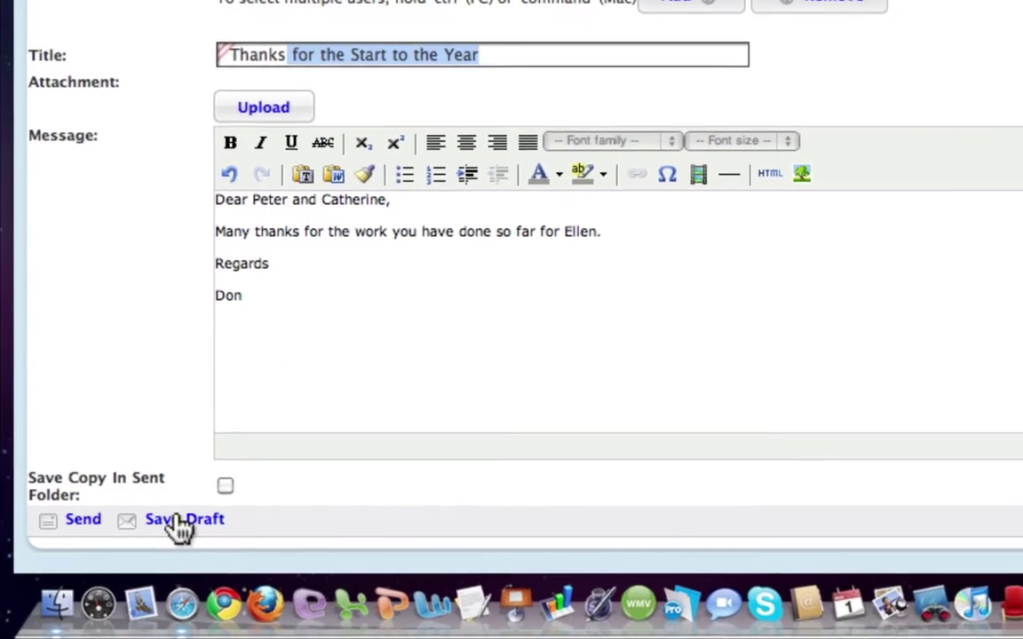
Save the message as a draft so the Draft folder shows 1 message.
{"action": "left_click", "coordinate": [178, 523]}
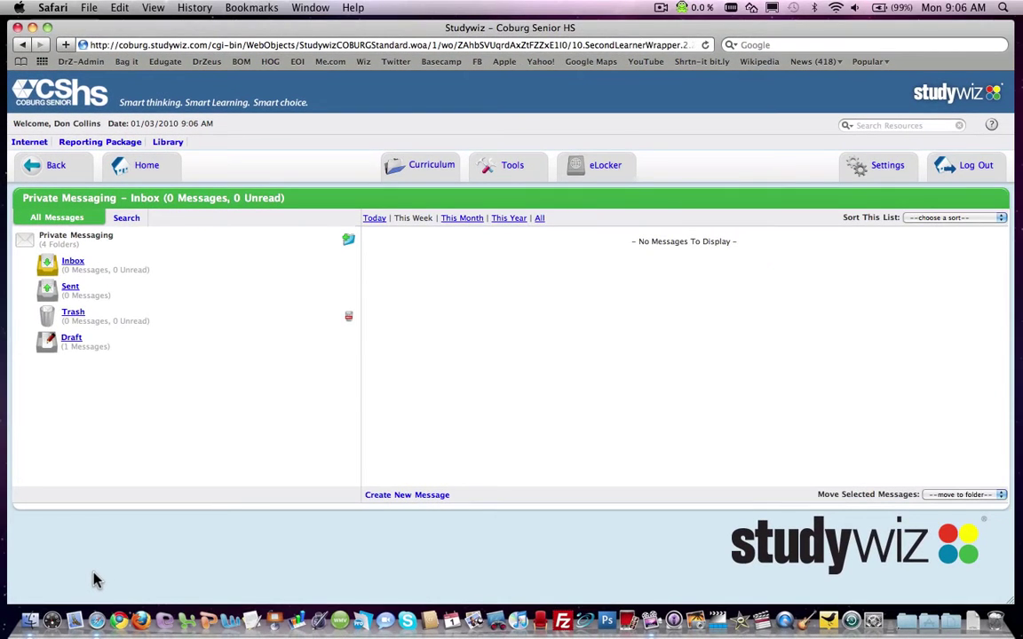